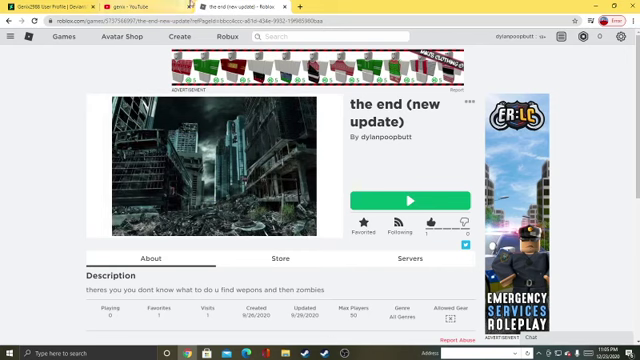
Show the 'genix - YouTube' tab with the channel's uploaded videos
{"action": "left_click", "coordinate": [159, 7]}
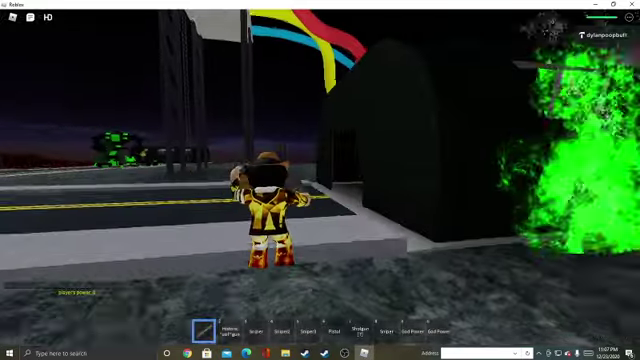
Run down the road past the poles and blast the green robot apart
{"action": "key", "text": "w"}
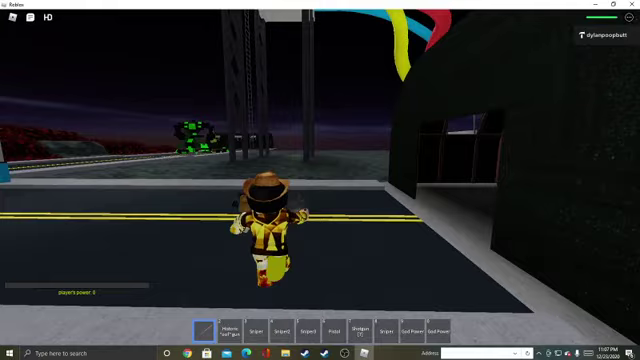
{"action": "key", "text": "w"}
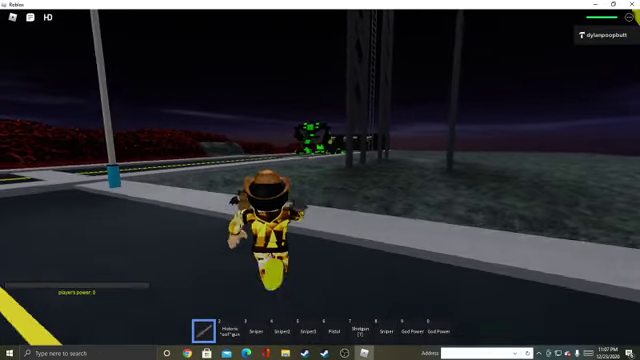
{"action": "key", "text": "w"}
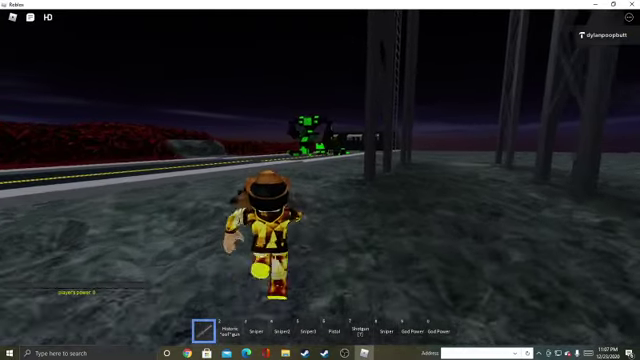
{"action": "key", "text": "w"}
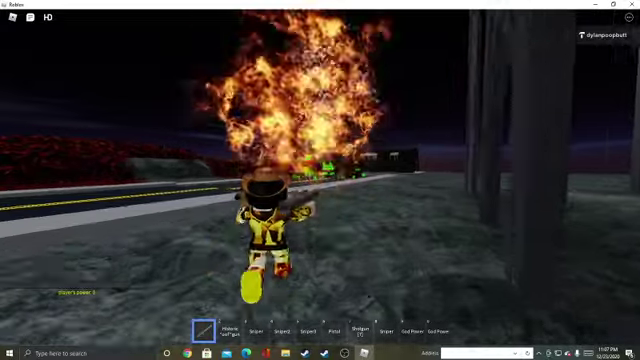
{"action": "key", "text": "w"}
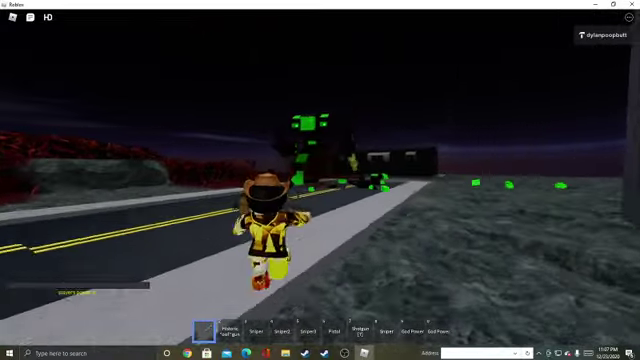
{"action": "key", "text": "w"}
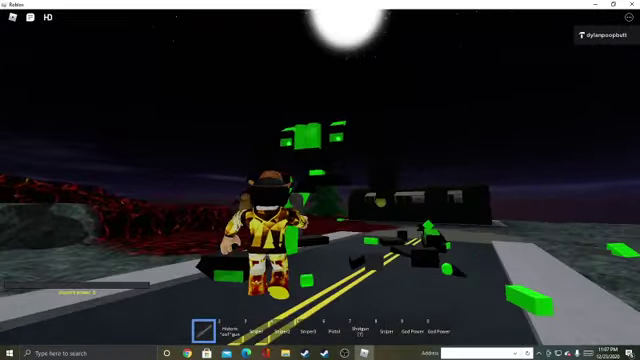
{"action": "key", "text": "w"}
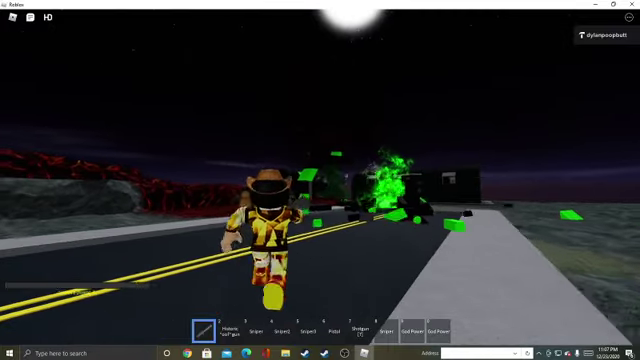
{"action": "key", "text": "w"}
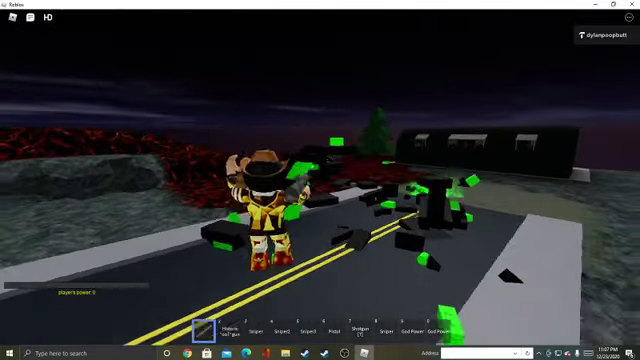
{"action": "key", "text": "w"}
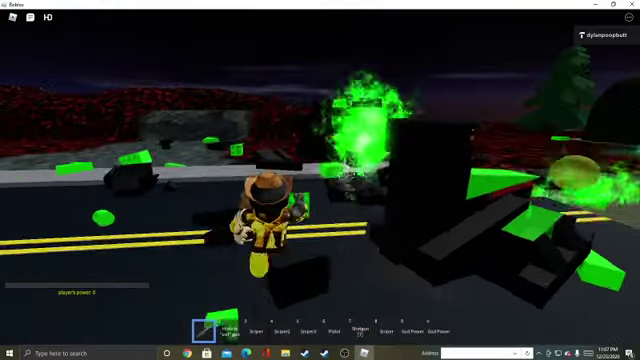
{"action": "scroll", "coordinate": [320, 180], "scroll_direction": "up", "scroll_amount": 5}
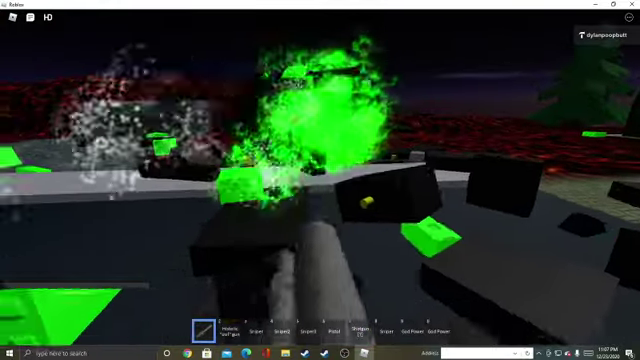
{"action": "scroll", "coordinate": [320, 180], "scroll_direction": "down", "scroll_amount": 5}
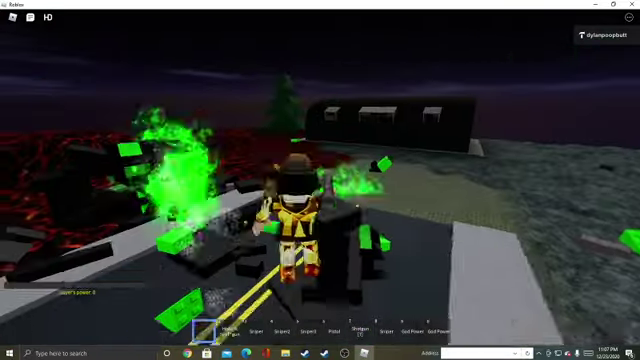
Cross the brick plaza to the dark tunnel building with the Drooling Zombies
{"action": "key", "text": "w"}
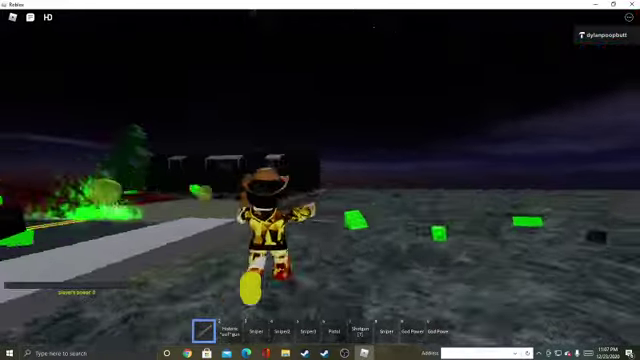
{"action": "key", "text": "w"}
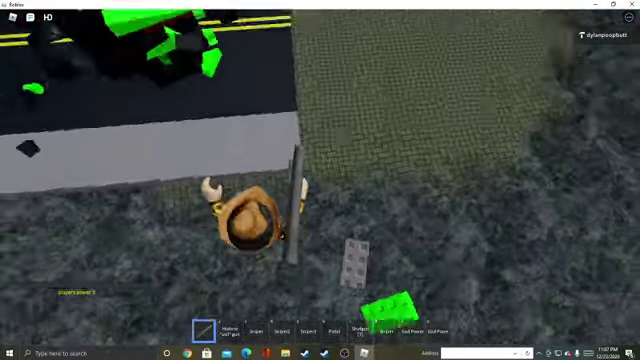
{"action": "key", "text": "w"}
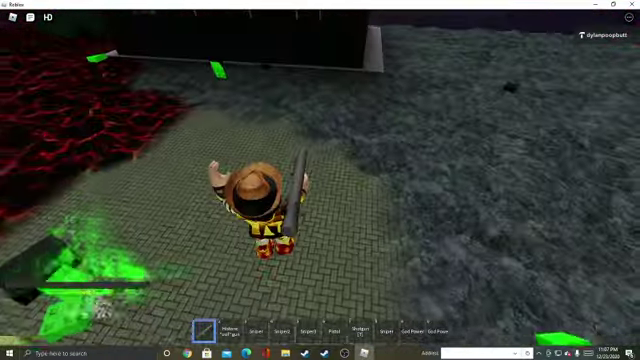
{"action": "key", "text": "w"}
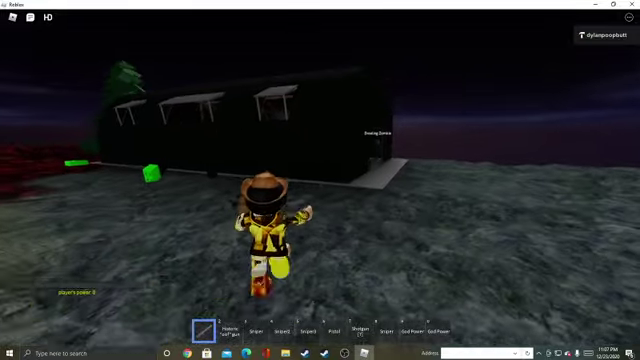
{"action": "key", "text": "w"}
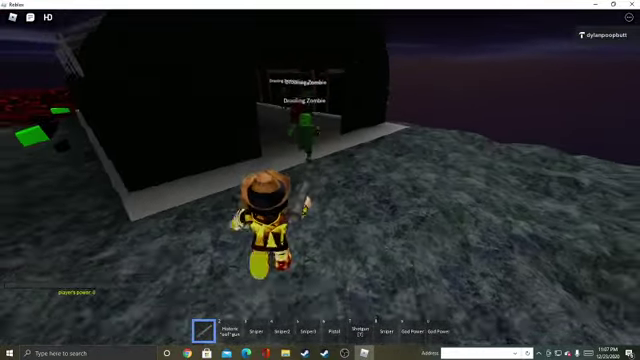
Fire at the Drooling Zombies, equip the second gun, and run toward the tower
{"action": "left_click", "coordinate": [320, 180]}
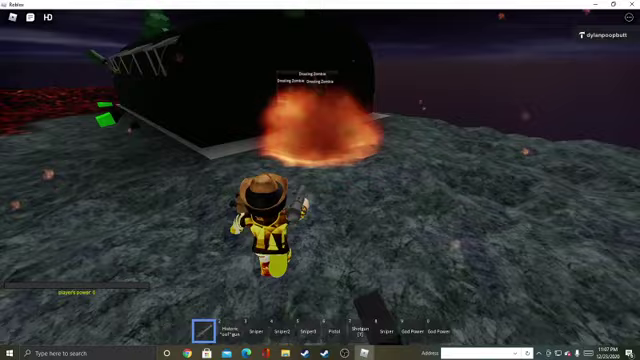
{"action": "key", "text": "w"}
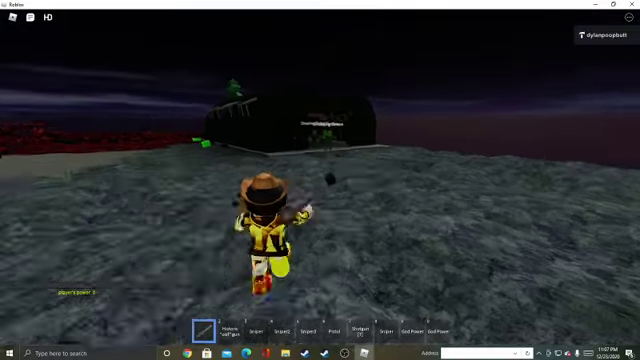
{"action": "key", "text": "w"}
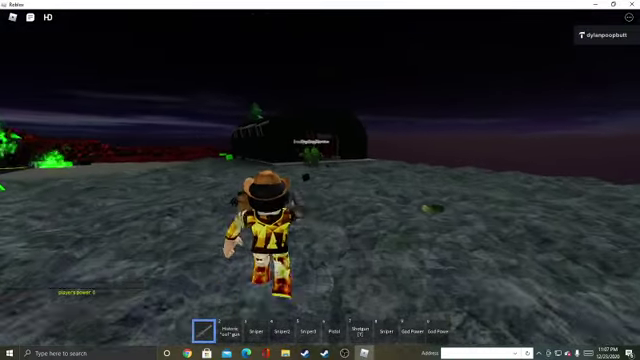
{"action": "key", "text": "w"}
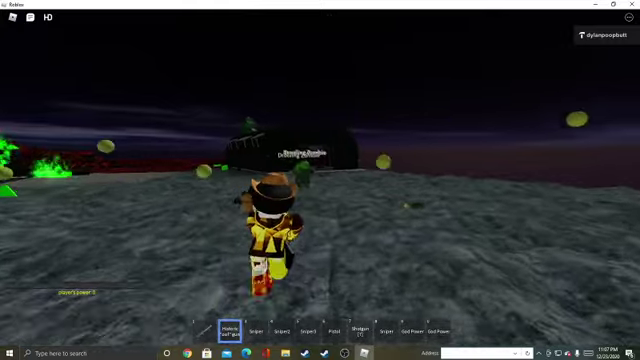
{"action": "key", "text": "w"}
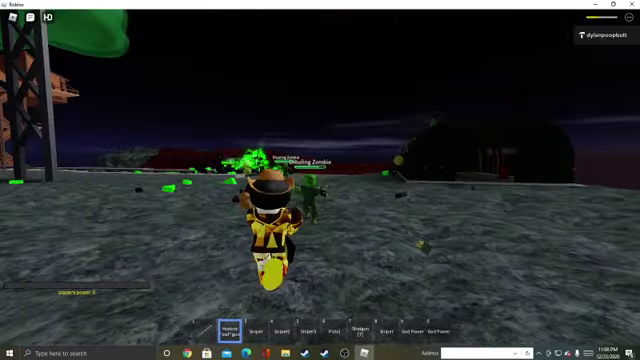
Fight the zombies by the colourful slide until the character falls apart
{"action": "key", "text": "w"}
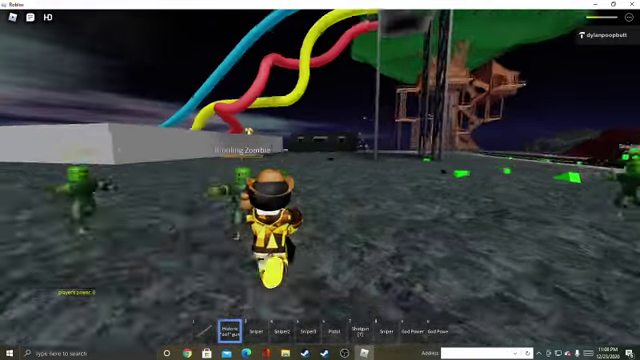
{"action": "key", "text": "w"}
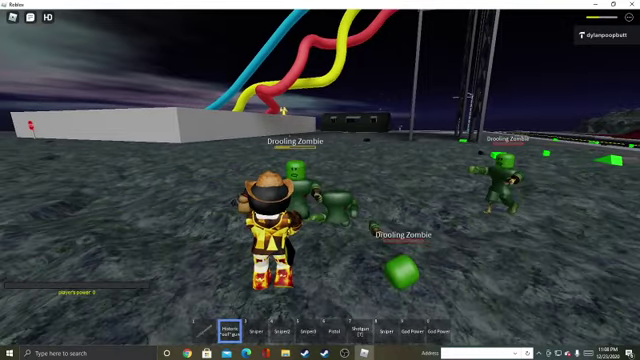
{"action": "key", "text": "w"}
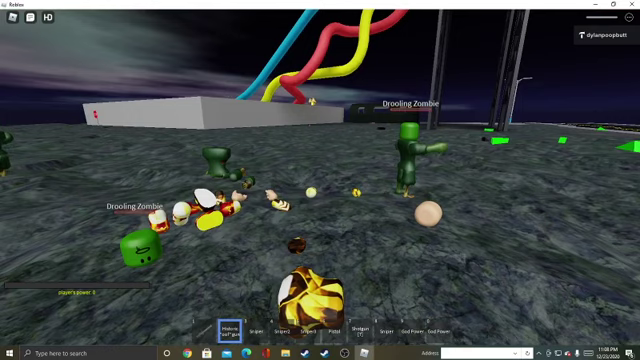
{"action": "left_click_drag", "start_coordinate": [320, 200], "coordinate": [300, 180]}
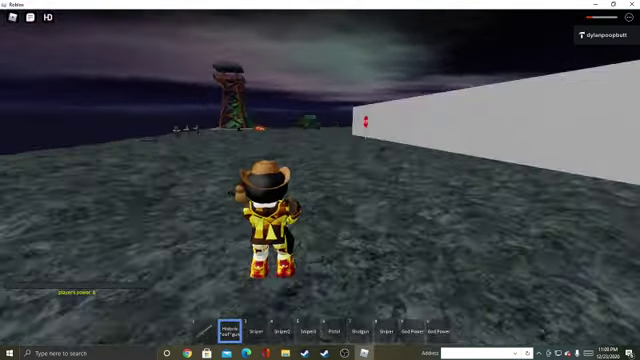
Run along the white wall past the stop sign and jump onto the green car's roof
{"action": "key", "text": "w"}
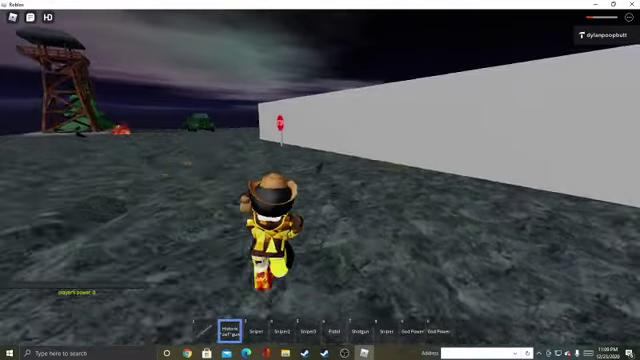
{"action": "key", "text": "w"}
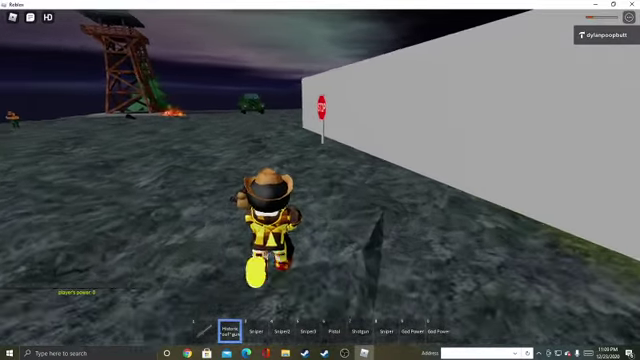
{"action": "key", "text": "w"}
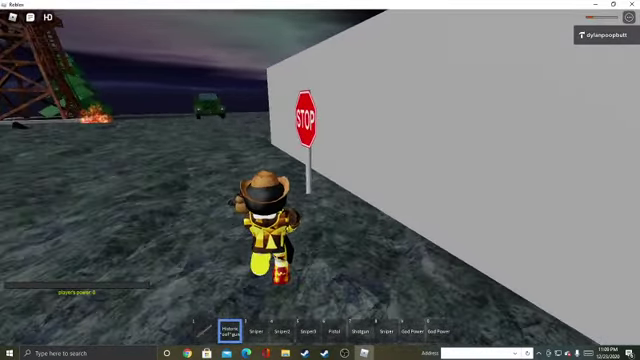
{"action": "key", "text": "w"}
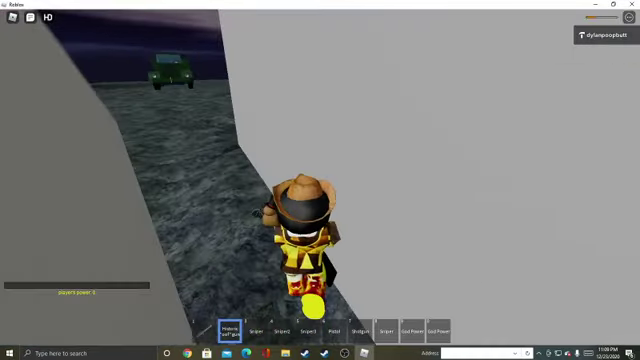
{"action": "key", "text": "w"}
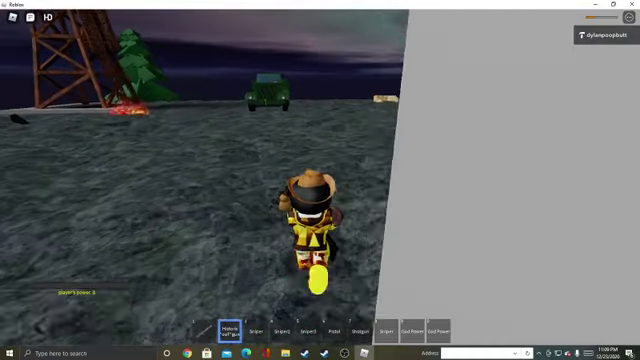
{"action": "key", "text": "w"}
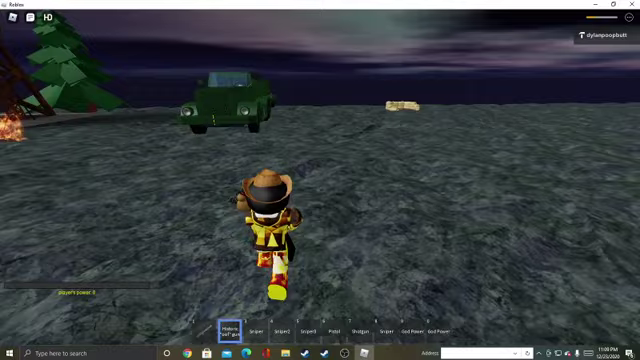
{"action": "key", "text": "w"}
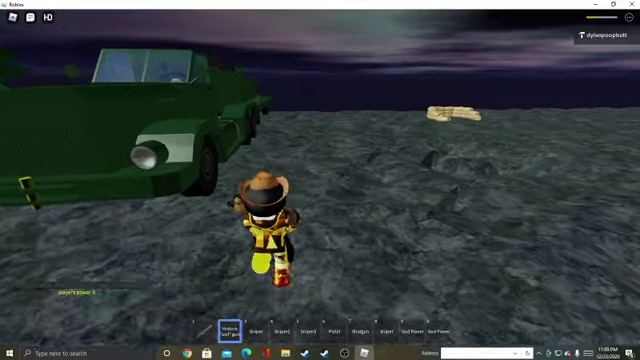
{"action": "key", "text": "w"}
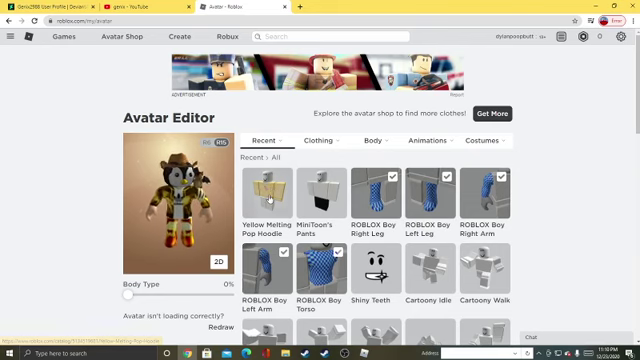
Show the 'the end (new update)' game page, then search players for dylanpoopbutt
{"action": "key", "text": "alt+Left"}
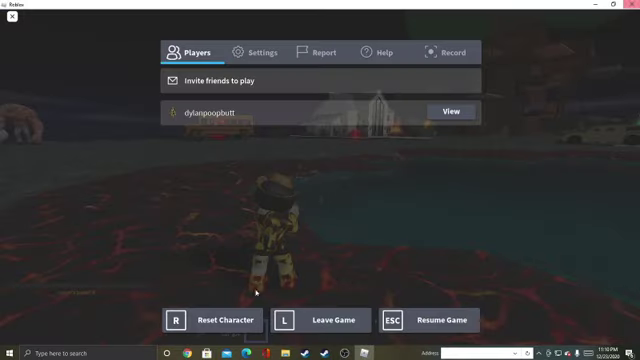
{"action": "key", "text": "alt+Tab"}
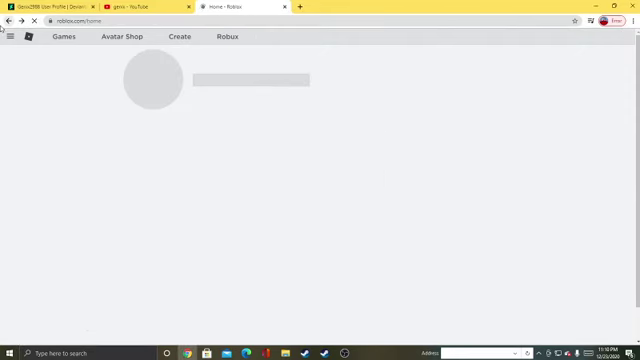
{"action": "left_click", "coordinate": [9, 20]}
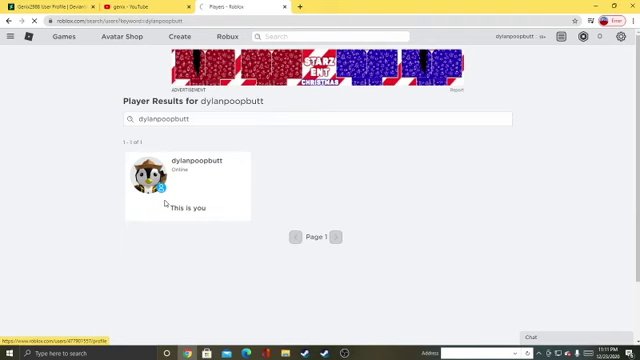
{"action": "left_click", "coordinate": [150, 186]}
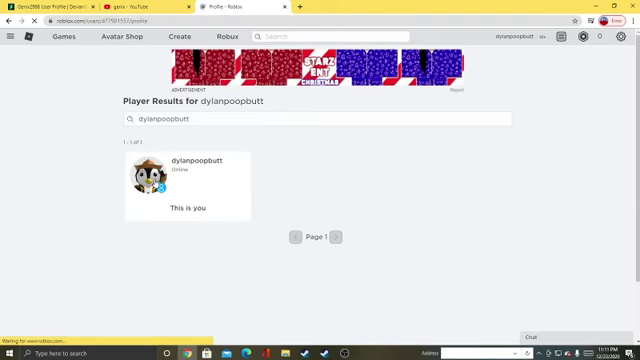
{"action": "scroll", "coordinate": [273, 250], "scroll_direction": "down", "scroll_amount": 5}
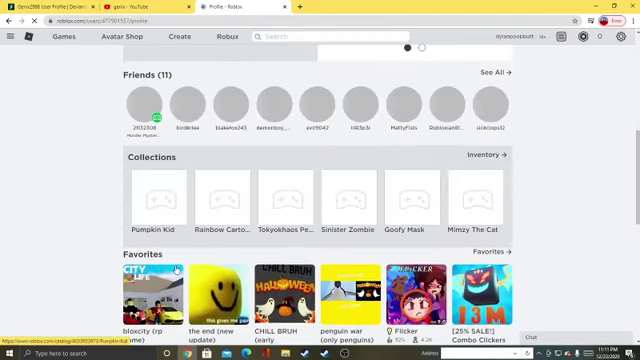
{"action": "scroll", "coordinate": [176, 271], "scroll_direction": "down", "scroll_amount": 3}
{"action": "scroll", "coordinate": [176, 265], "scroll_direction": "down", "scroll_amount": 3}
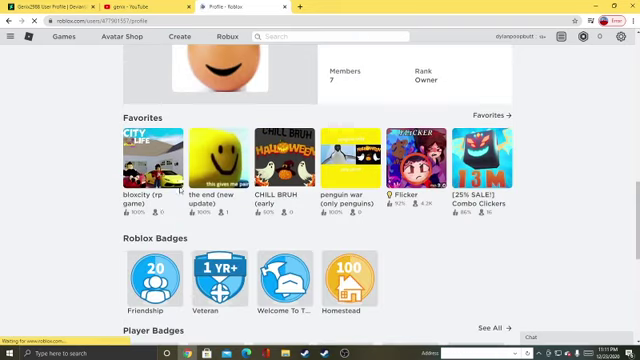
{"action": "scroll", "coordinate": [139, 211], "scroll_direction": "up", "scroll_amount": 3}
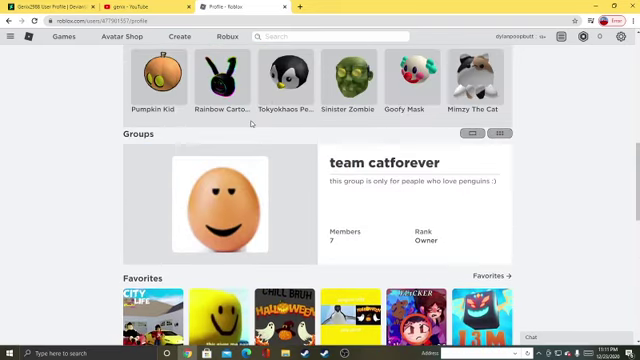
{"action": "scroll", "coordinate": [227, 152], "scroll_direction": "down", "scroll_amount": 1}
{"action": "scroll", "coordinate": [173, 226], "scroll_direction": "down", "scroll_amount": 1}
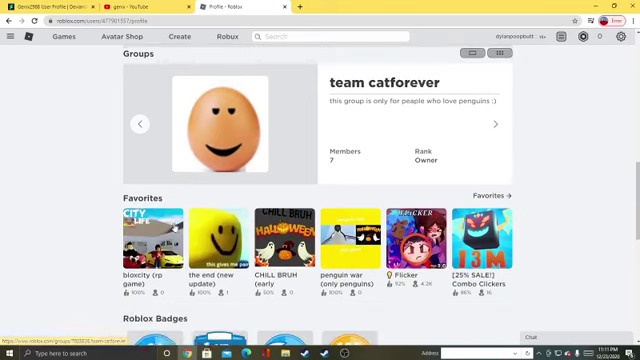
{"action": "scroll", "coordinate": [311, 236], "scroll_direction": "up", "scroll_amount": 1}
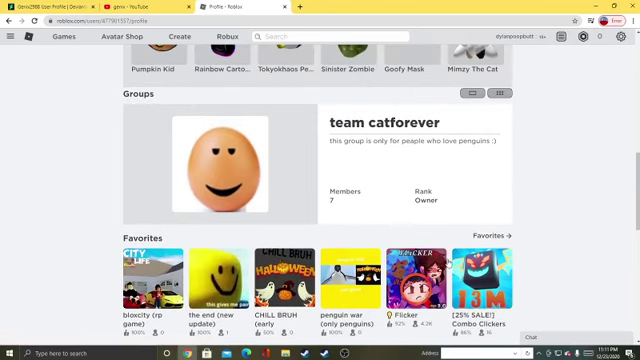
{"action": "scroll", "coordinate": [311, 236], "scroll_direction": "down", "scroll_amount": 1}
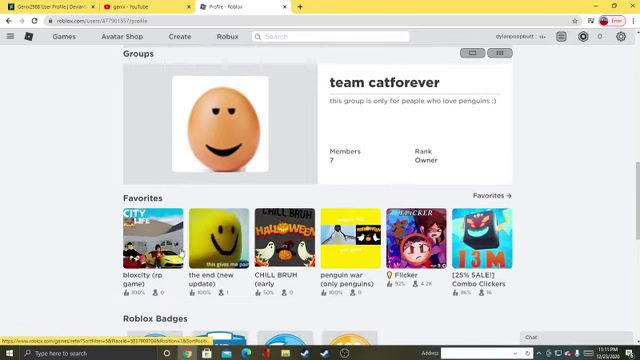
{"action": "scroll", "coordinate": [238, 262], "scroll_direction": "down", "scroll_amount": 4}
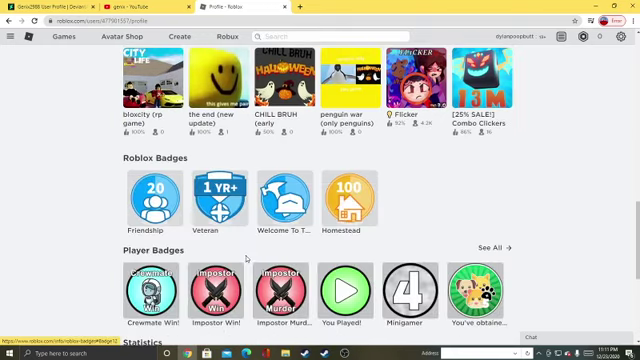
{"action": "scroll", "coordinate": [247, 214], "scroll_direction": "down", "scroll_amount": 2}
{"action": "scroll", "coordinate": [247, 214], "scroll_direction": "down", "scroll_amount": 2}
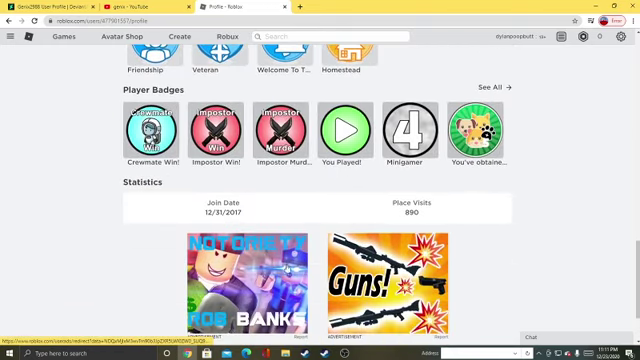
{"action": "scroll", "coordinate": [300, 265], "scroll_direction": "down", "scroll_amount": 2}
{"action": "key", "text": "ctrl+Tab"}
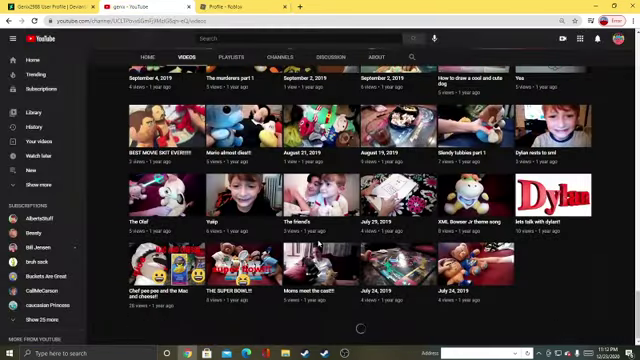
{"action": "scroll", "coordinate": [320, 243], "scroll_direction": "down", "scroll_amount": 5}
{"action": "scroll", "coordinate": [320, 200], "scroll_direction": "up", "scroll_amount": 2}
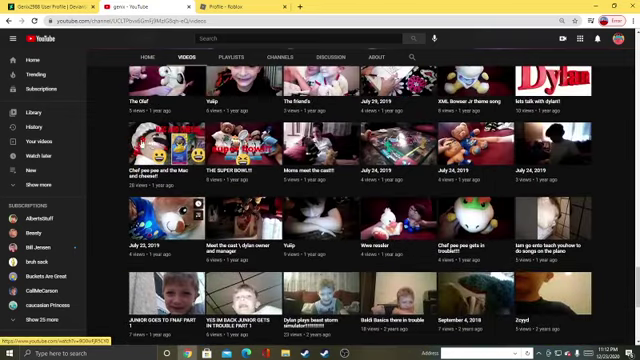
{"action": "left_click", "coordinate": [224, 6]}
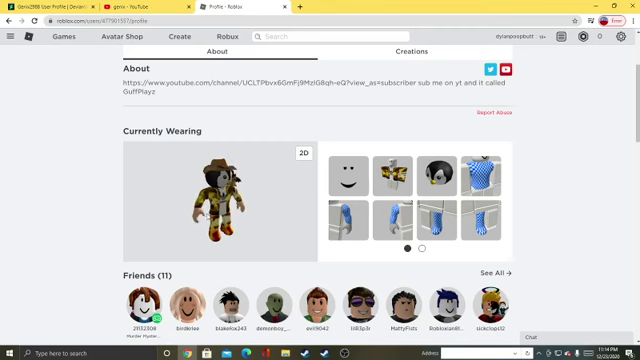
{"action": "scroll", "coordinate": [225, 125], "scroll_direction": "down", "scroll_amount": 3}
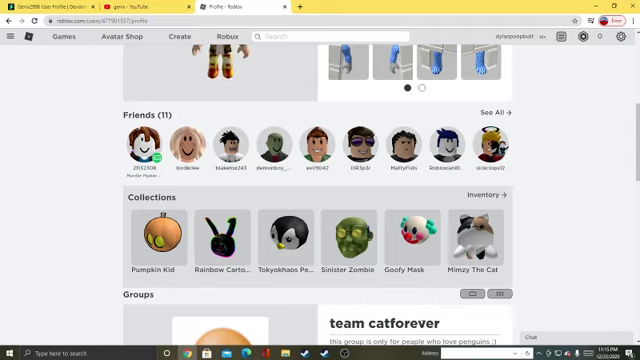